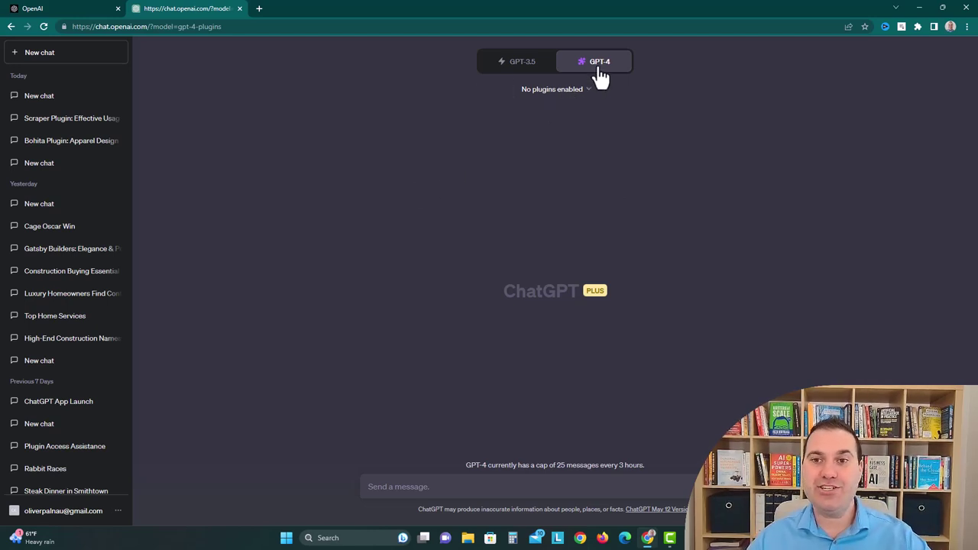
Open the GPT-4 plugin store and show the new plugins
{"action": "mouse_move", "coordinate": [590, 77]}
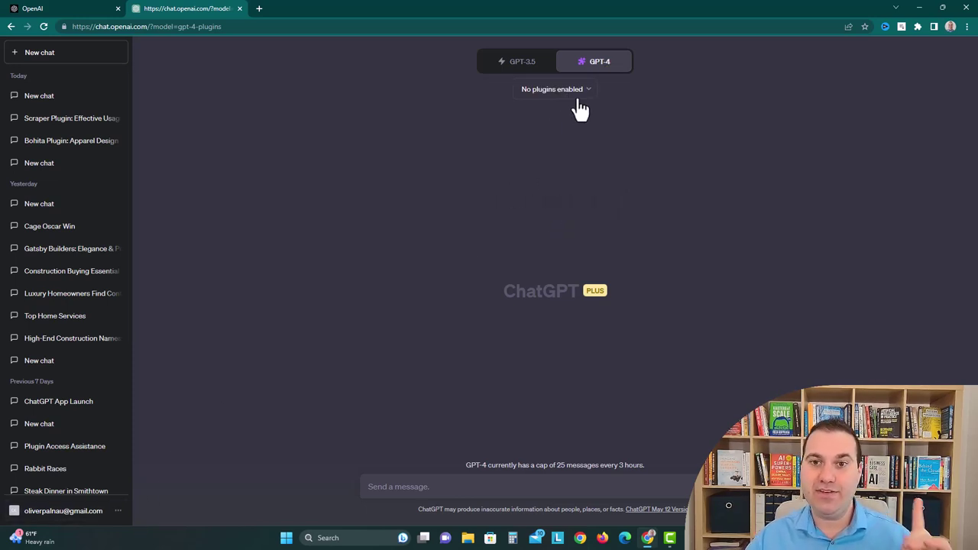
{"action": "left_click", "coordinate": [579, 100]}
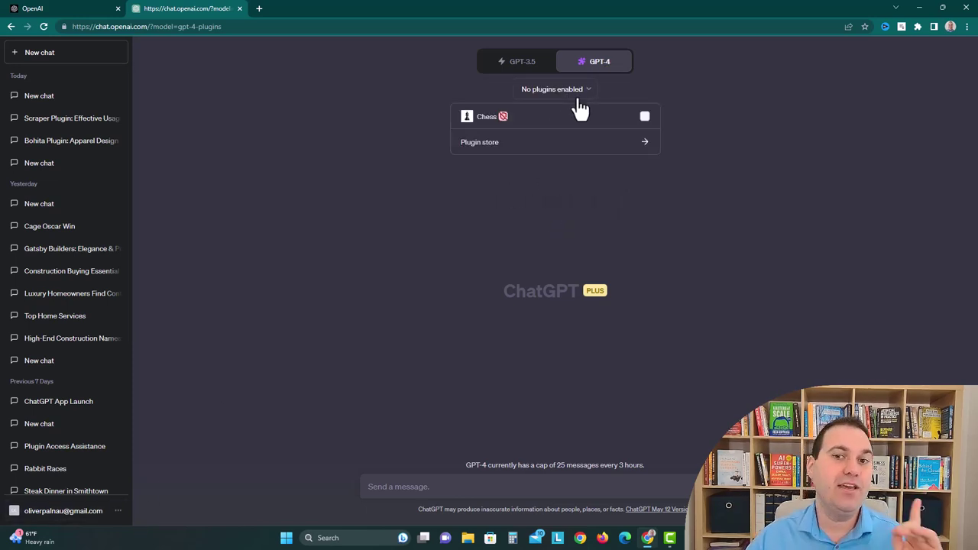
{"action": "left_click", "coordinate": [571, 156]}
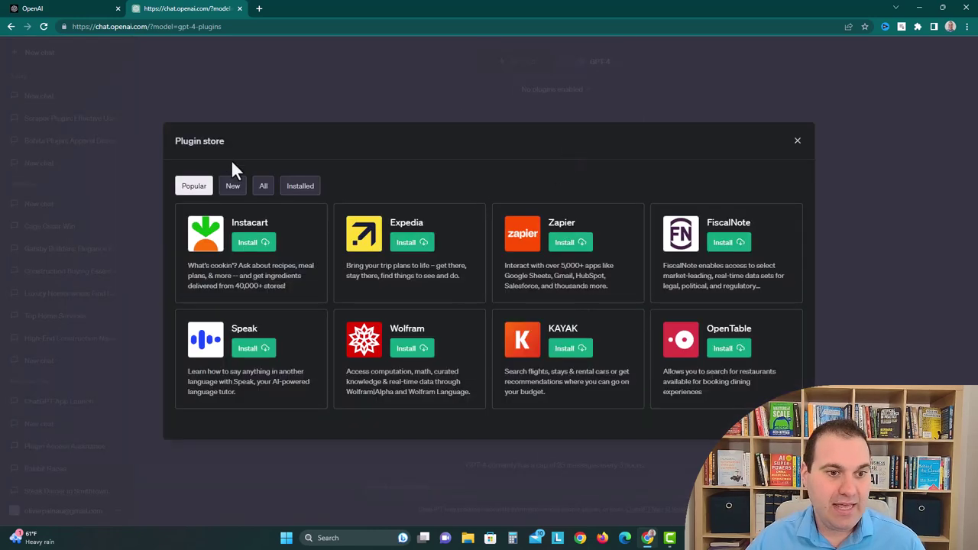
{"action": "left_click", "coordinate": [233, 188]}
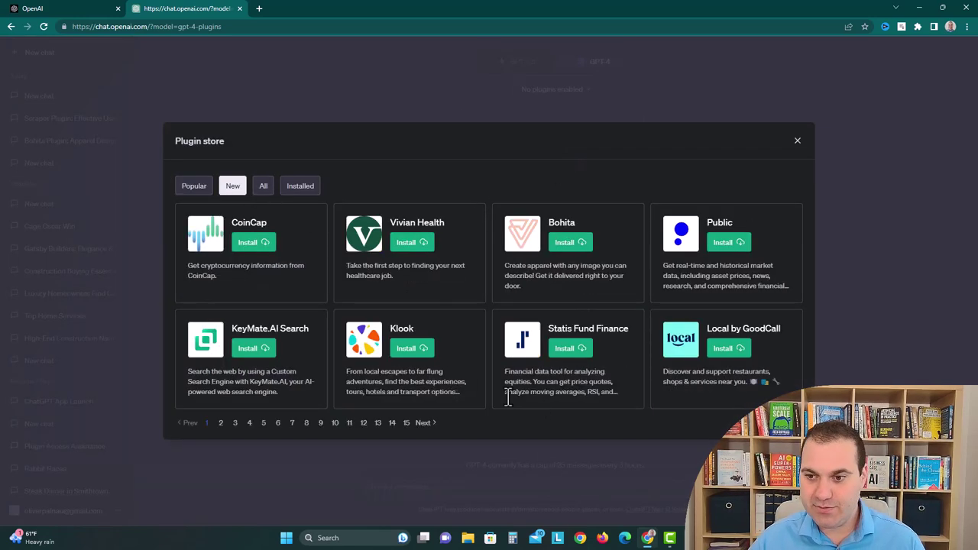
Install the AITickerChat plugin from page 13 of the new plugins and check that it is enabled for the chat
{"action": "left_click", "coordinate": [426, 424]}
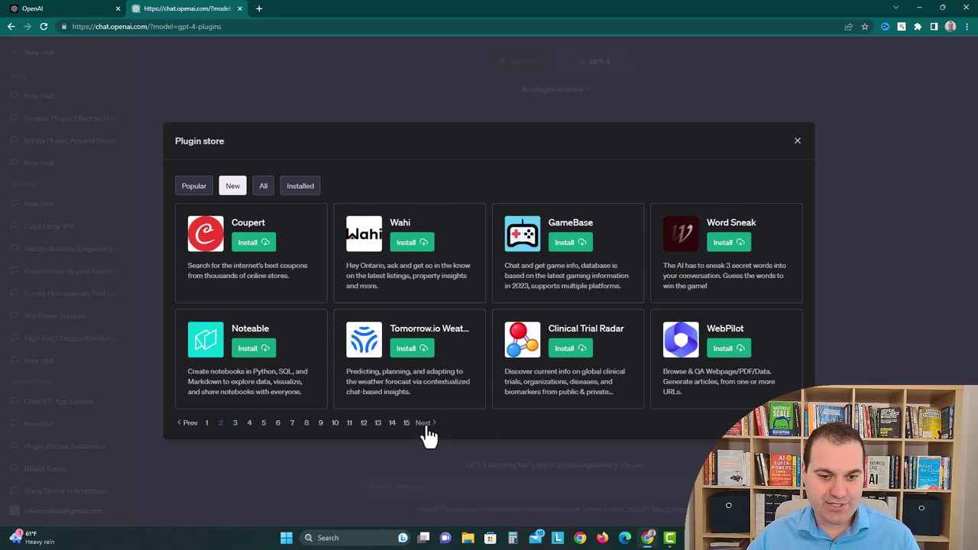
{"action": "left_click", "coordinate": [426, 426]}
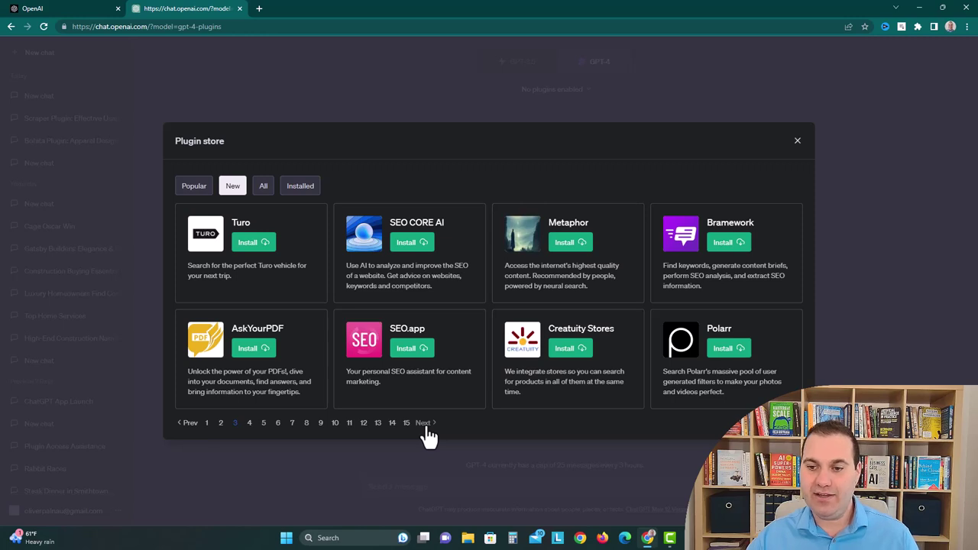
{"action": "left_click", "coordinate": [425, 427]}
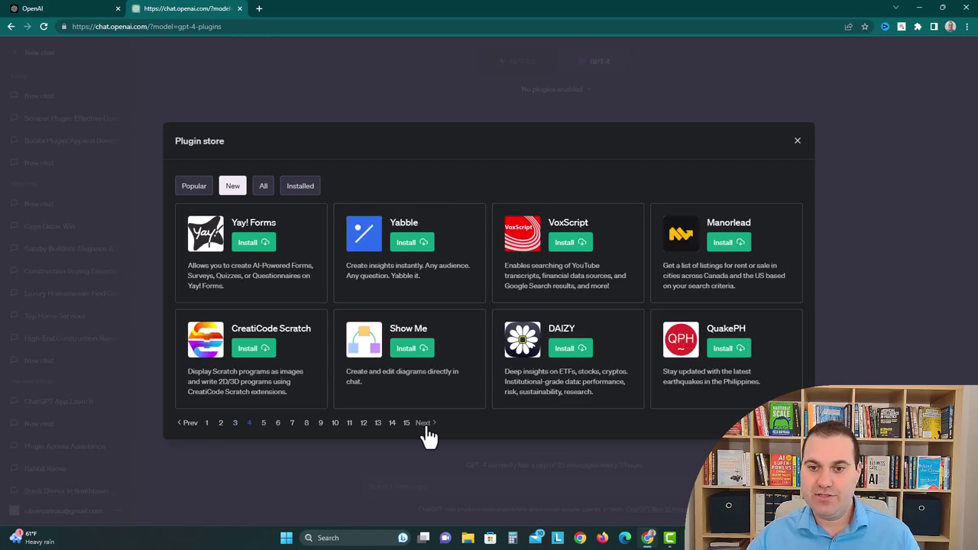
{"action": "left_click", "coordinate": [426, 427]}
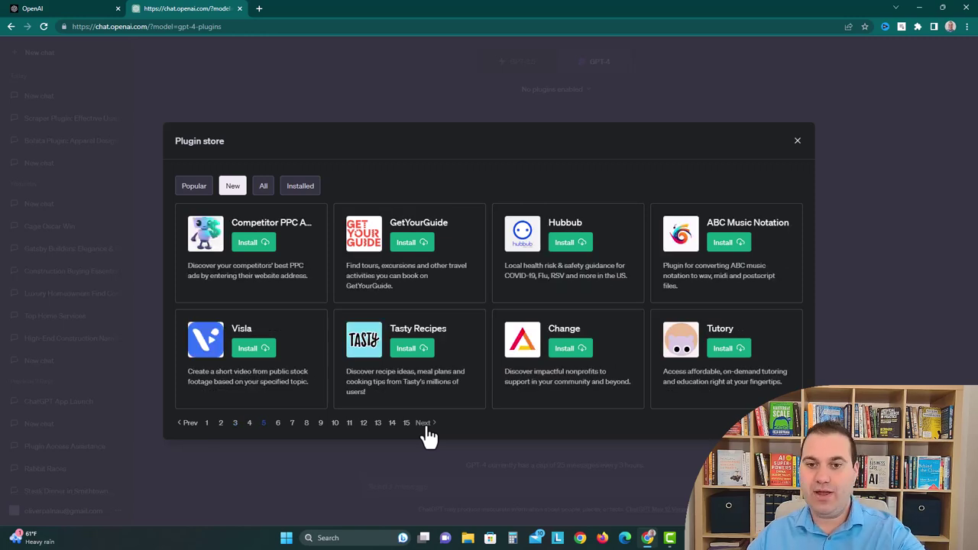
{"action": "left_click", "coordinate": [426, 427]}
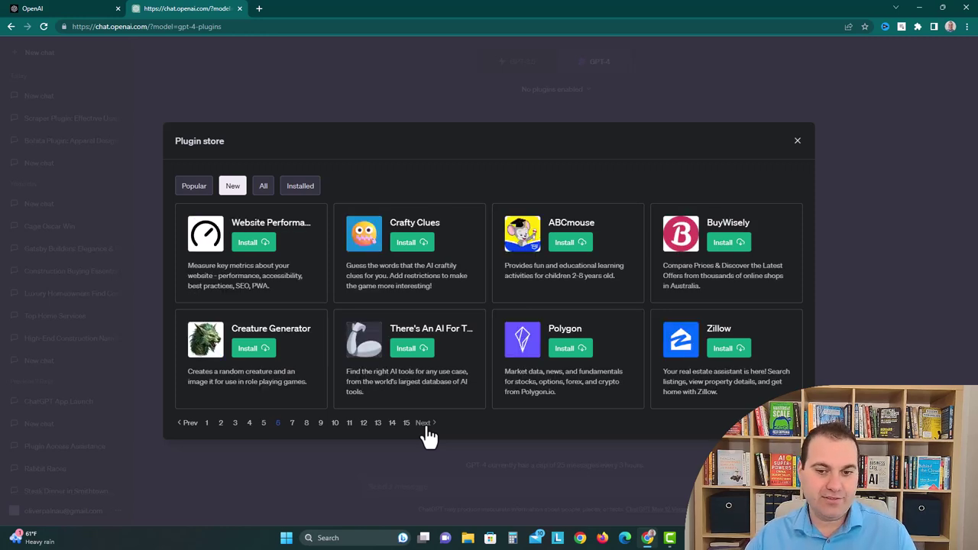
{"action": "left_click", "coordinate": [426, 428]}
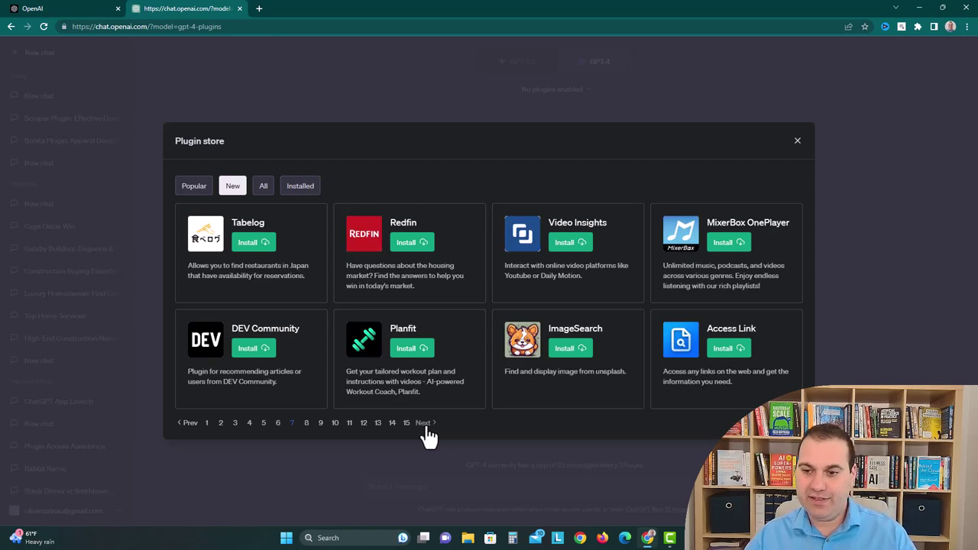
{"action": "left_click", "coordinate": [427, 429]}
{"action": "left_click", "coordinate": [426, 430]}
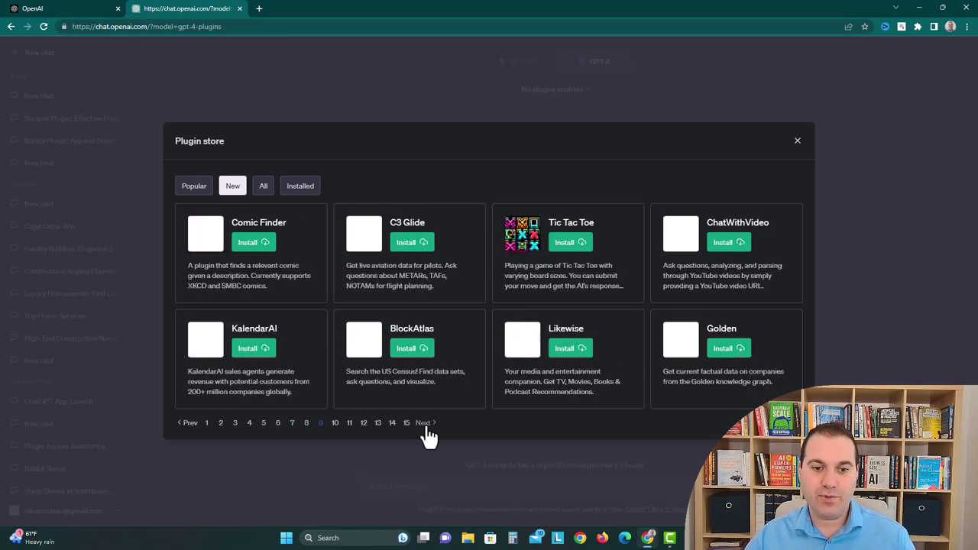
{"action": "left_click", "coordinate": [426, 430]}
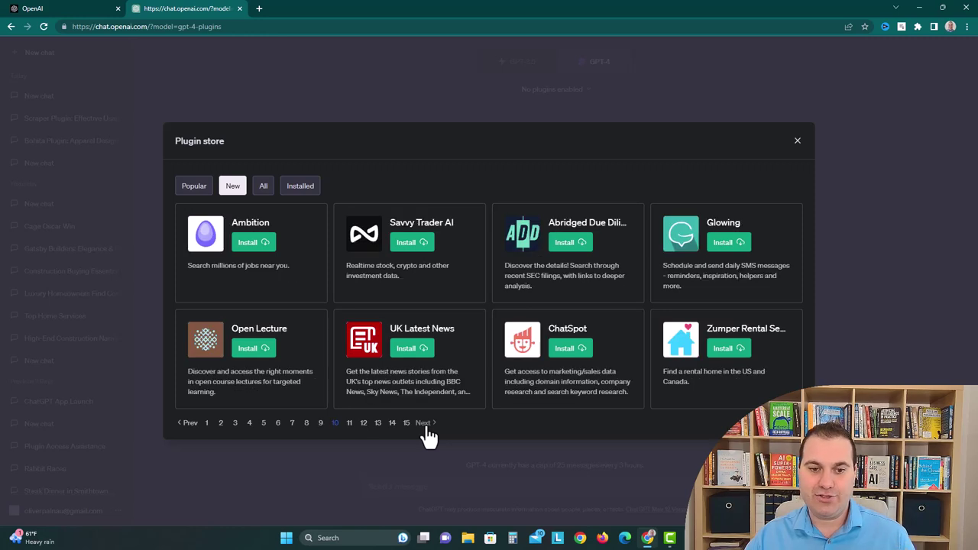
{"action": "left_click", "coordinate": [426, 429]}
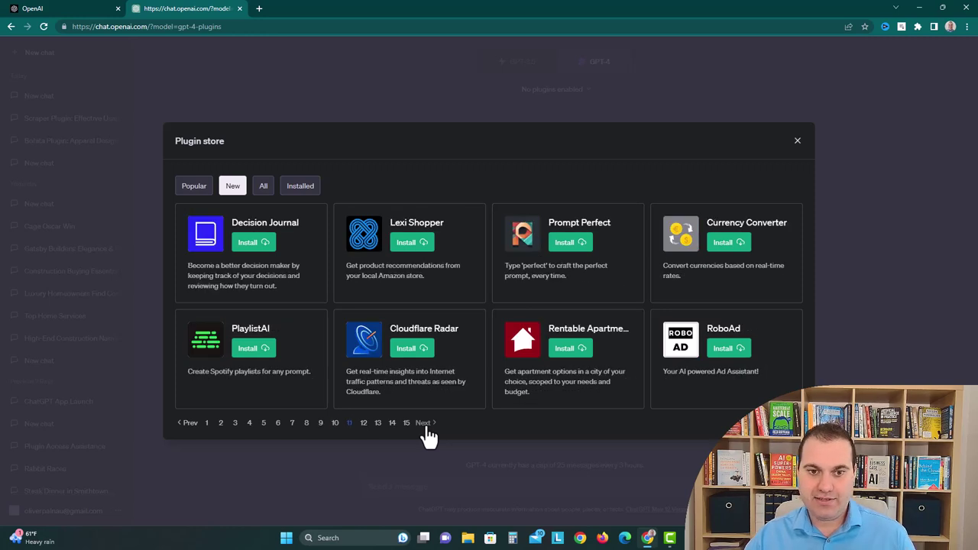
{"action": "left_click", "coordinate": [427, 430]}
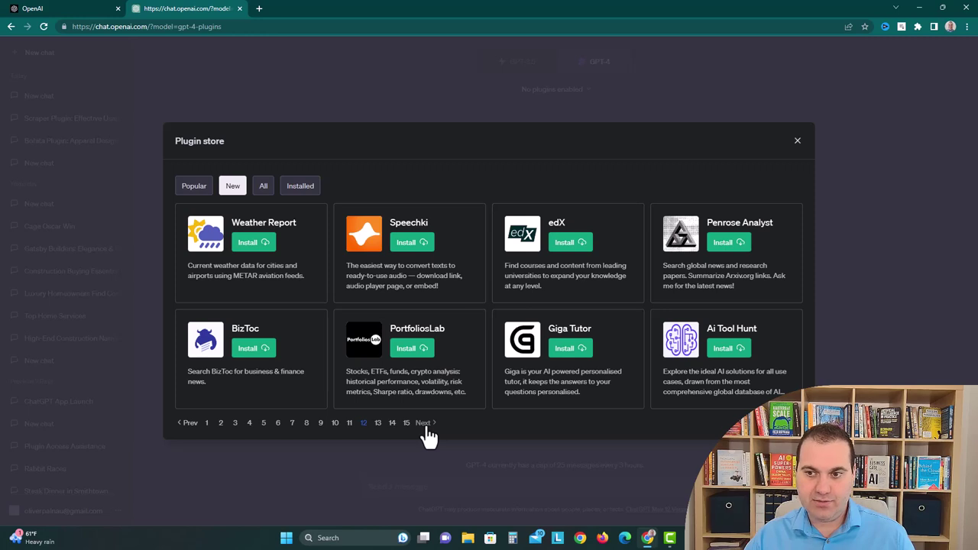
{"action": "left_click", "coordinate": [426, 429]}
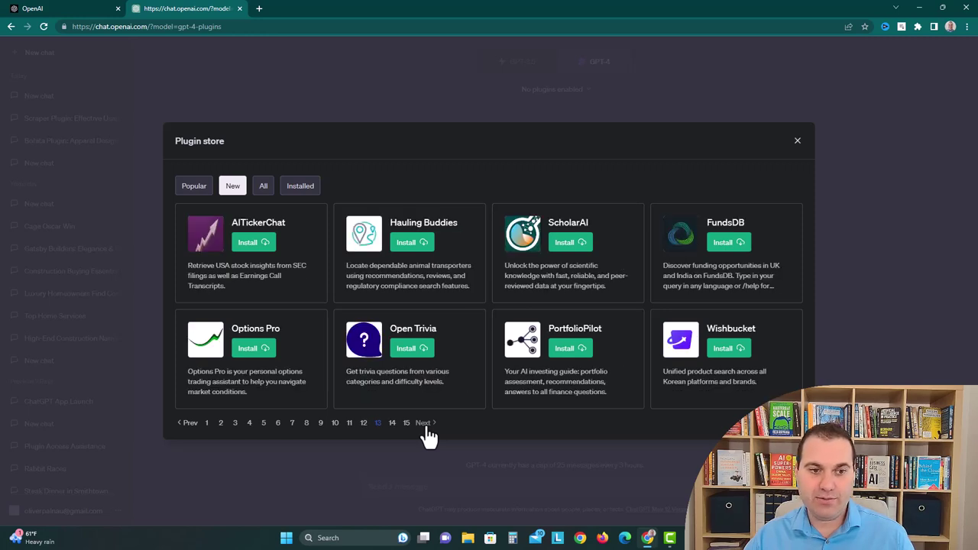
{"action": "left_click", "coordinate": [248, 243]}
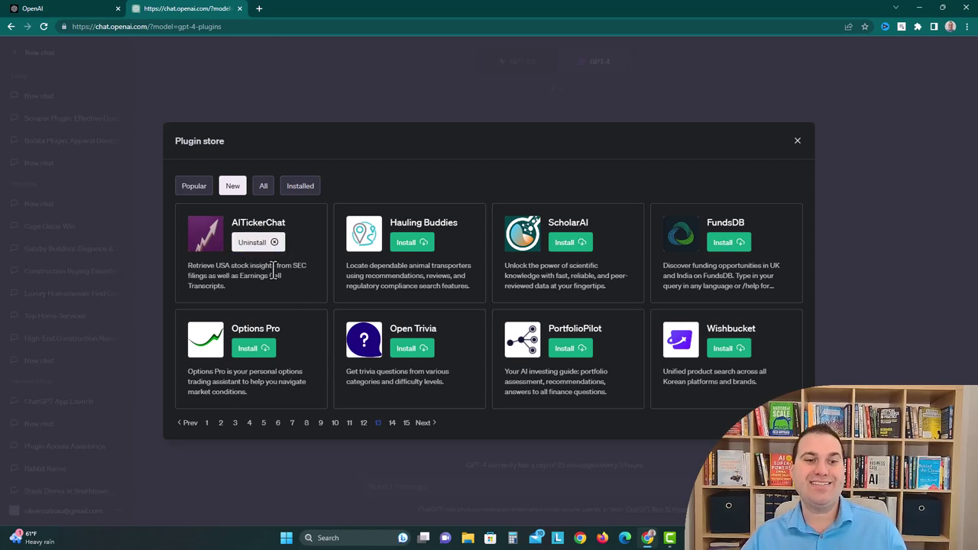
{"action": "left_click", "coordinate": [440, 100]}
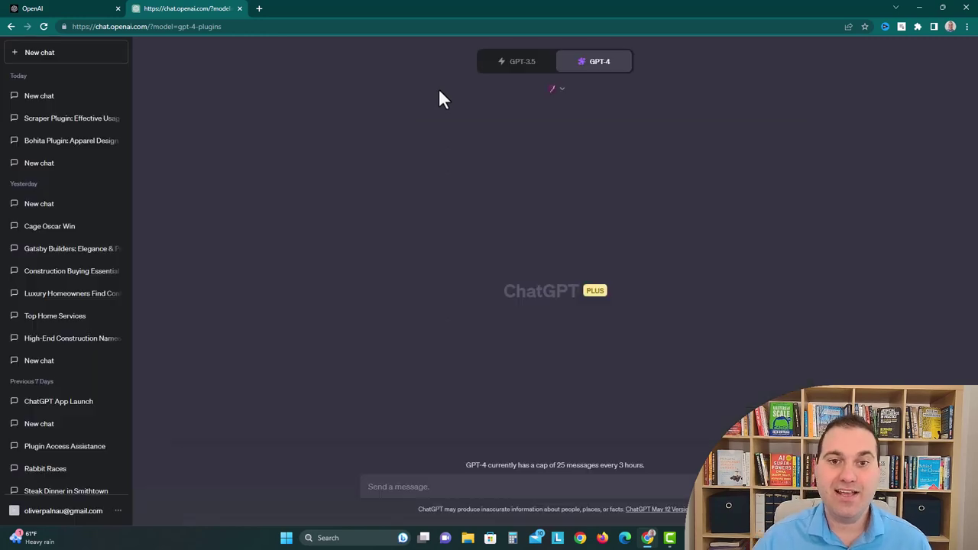
{"action": "left_click", "coordinate": [552, 100]}
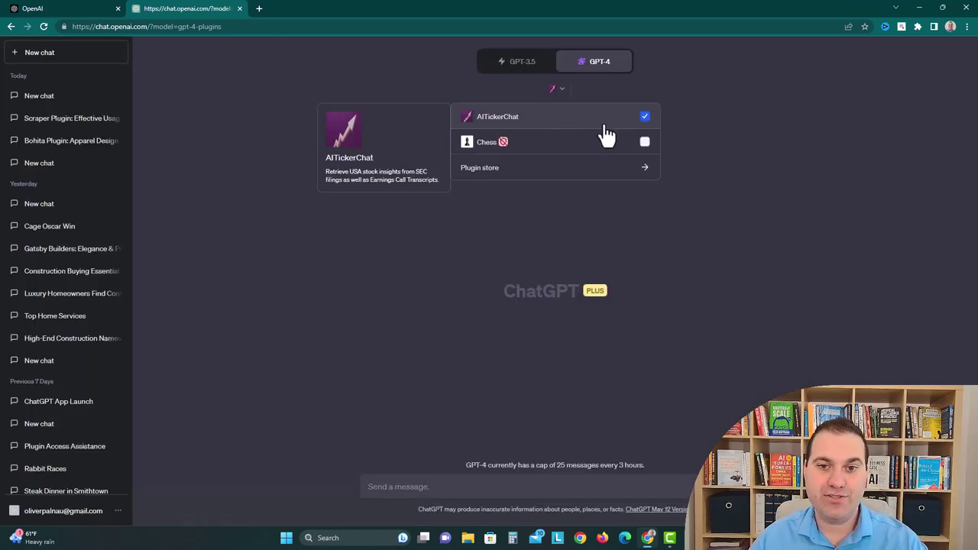
Send the prompt "how can i best use ai ticker chat for stock analysis"
{"action": "left_click", "coordinate": [453, 486]}
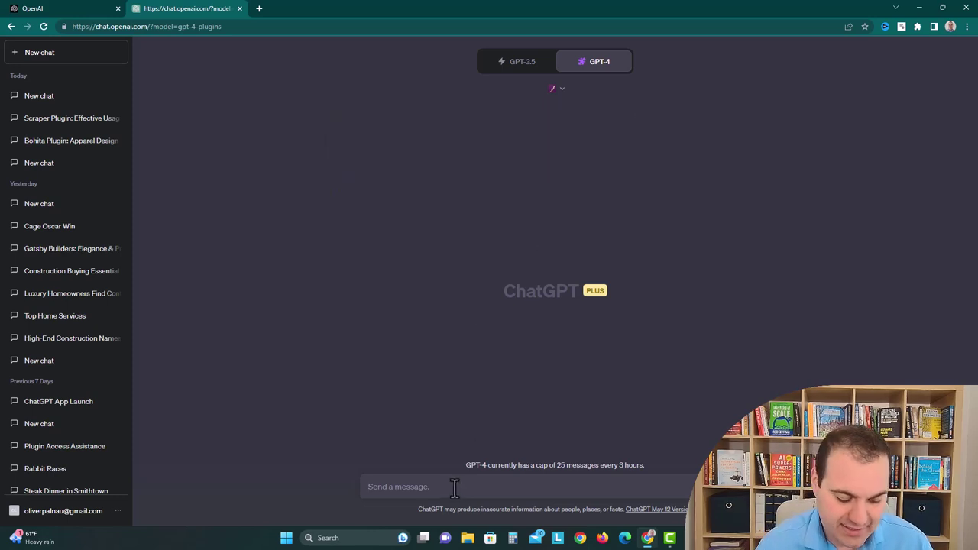
{"action": "type", "text": "how"}
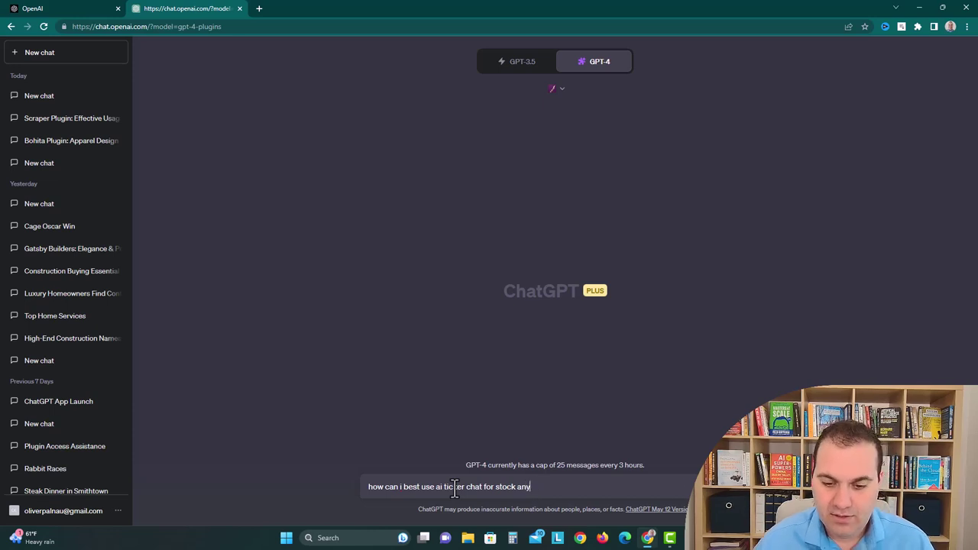
{"action": "key", "text": "Return"}
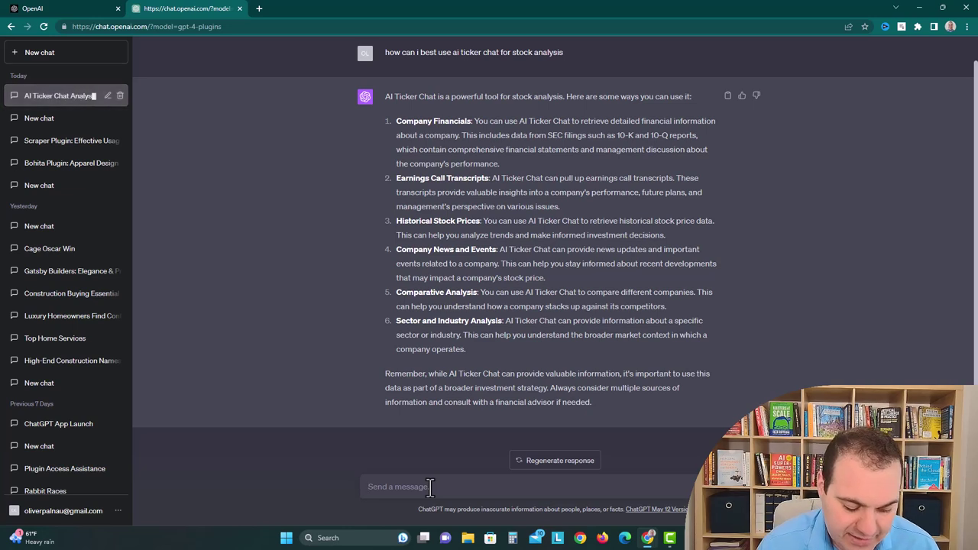
Send the prompt "give me a summary of NFLX in 2023 and what their progess is like"
{"action": "type", "text": "give me"}
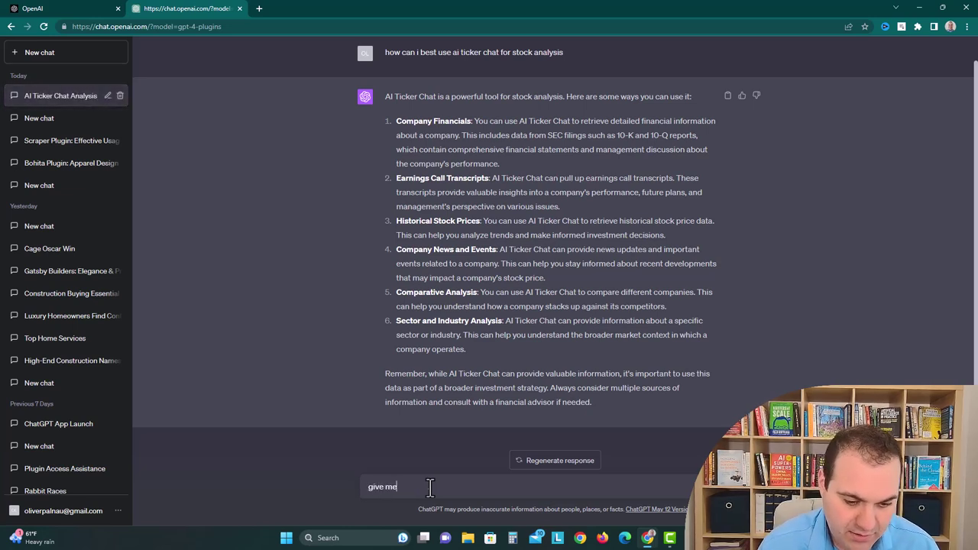
{"action": "type", "text": " a summary of NFL"}
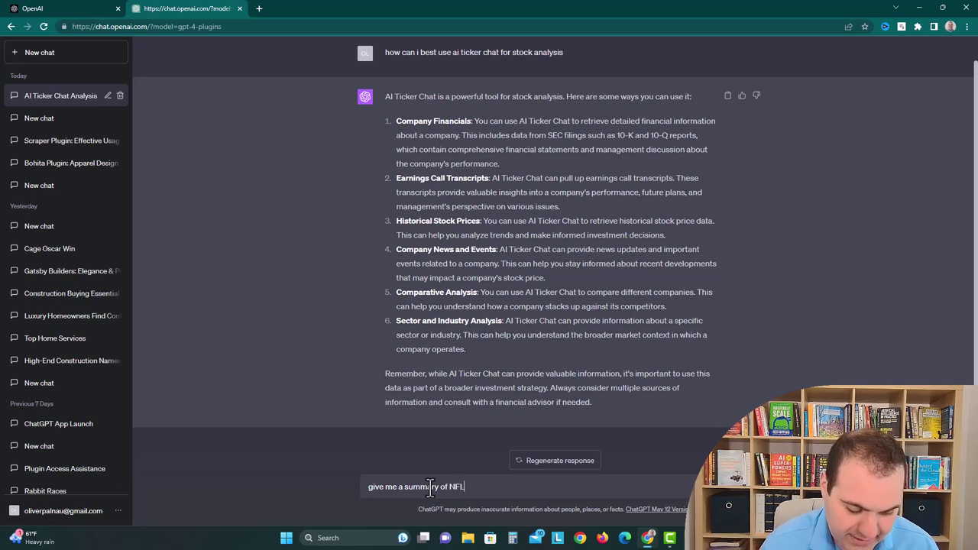
{"action": "type", "text": "X in 2023 and what their"}
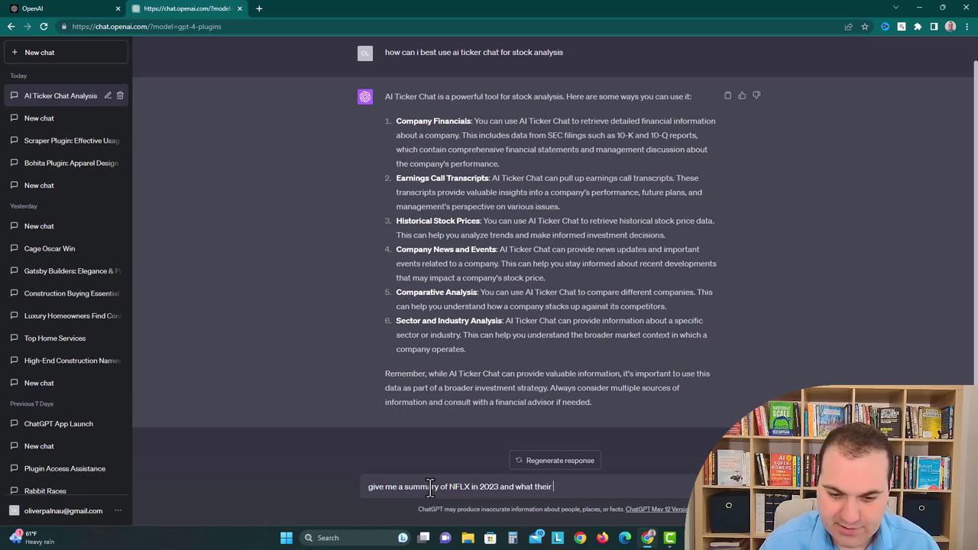
{"action": "type", "text": " progess is li"}
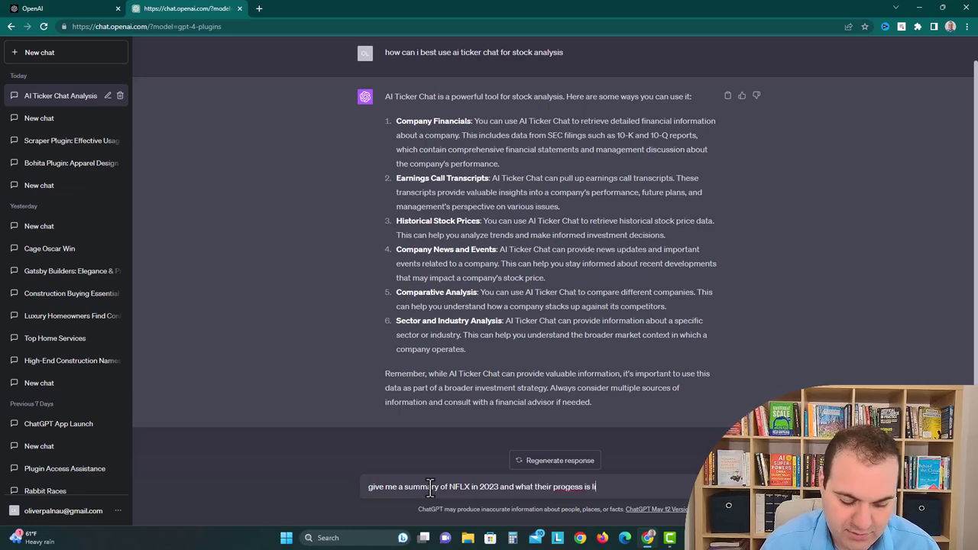
{"action": "type", "text": "ke"}
{"action": "key", "text": "Return"}
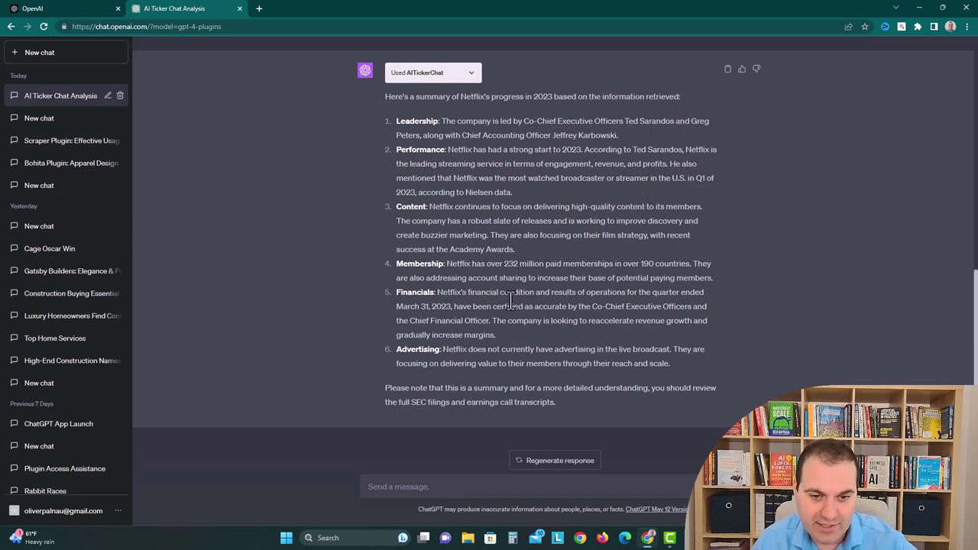
Send the follow-up prompt "how were the earnings and how much profit do they make" and read through the answer
{"action": "left_click", "coordinate": [410, 490]}
{"action": "type", "text": "how were the earn"}
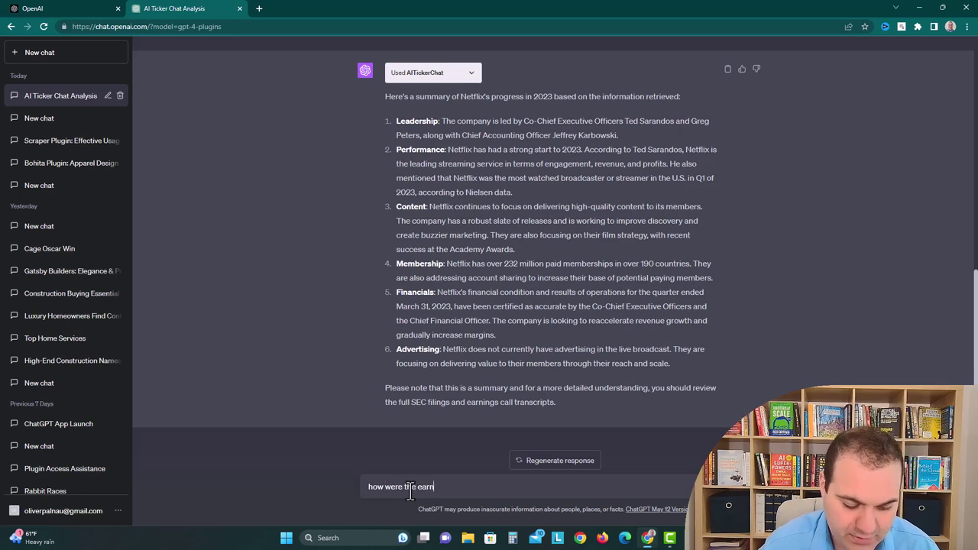
{"action": "type", "text": "ings and how much prof"}
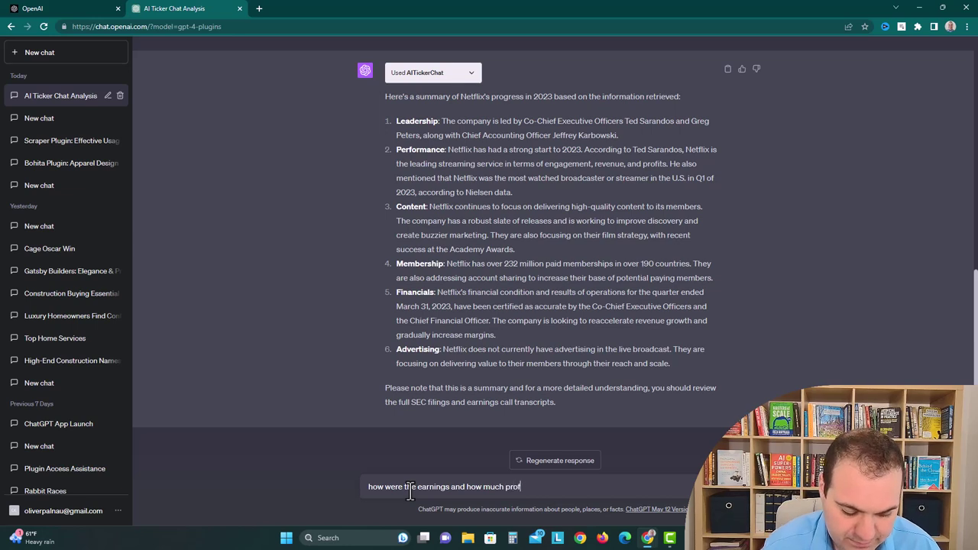
{"action": "type", "text": "it do they make"}
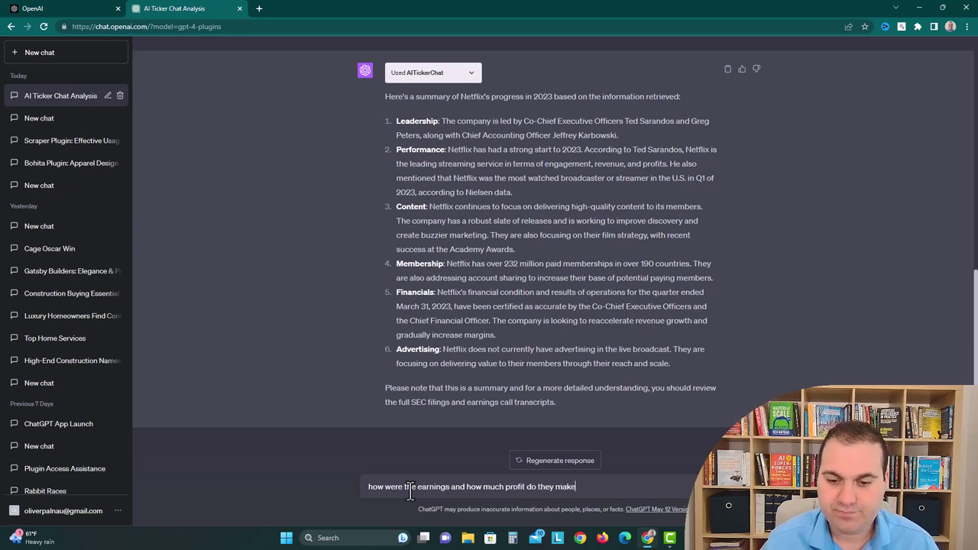
{"action": "key", "text": "Return"}
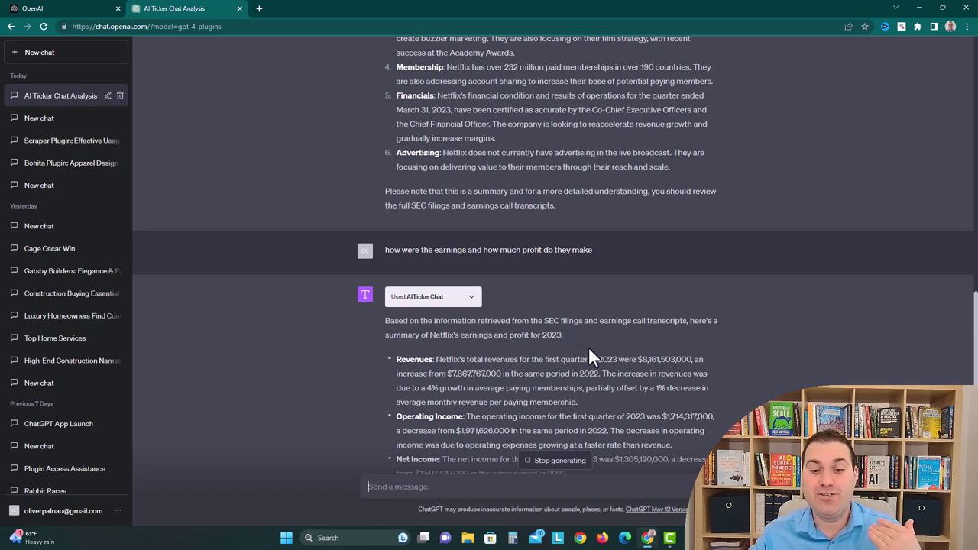
{"action": "scroll", "coordinate": [582, 285], "scroll_direction": "down", "scroll_amount": 2}
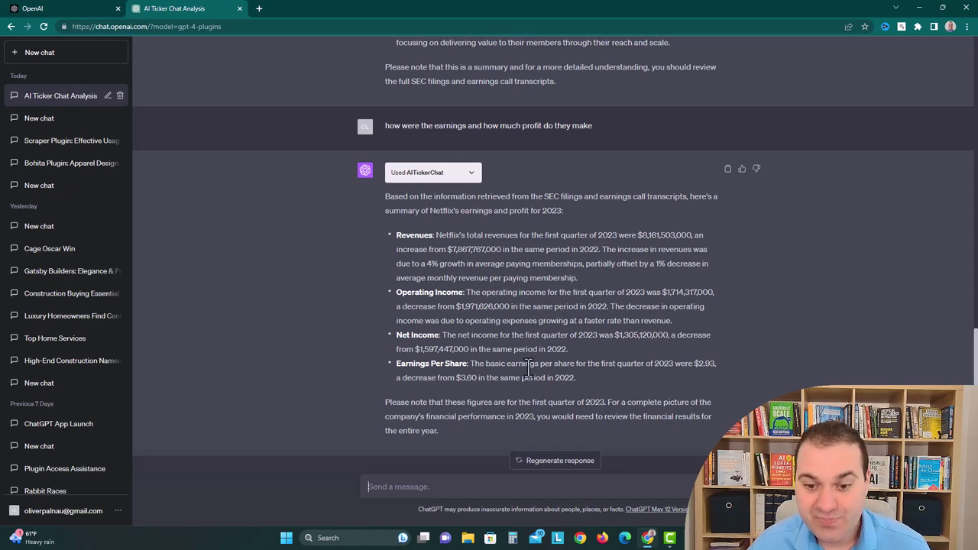
{"action": "scroll", "coordinate": [474, 365], "scroll_direction": "down", "scroll_amount": 1}
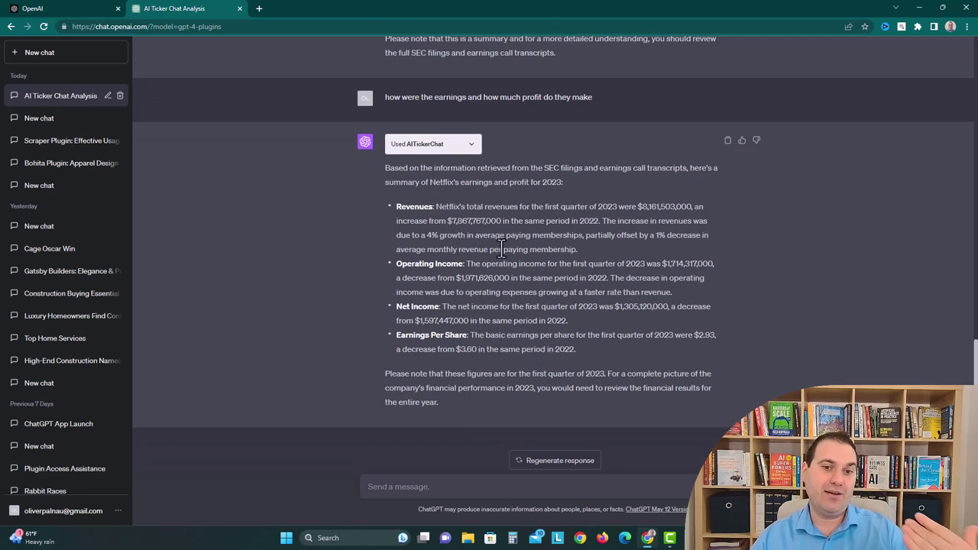